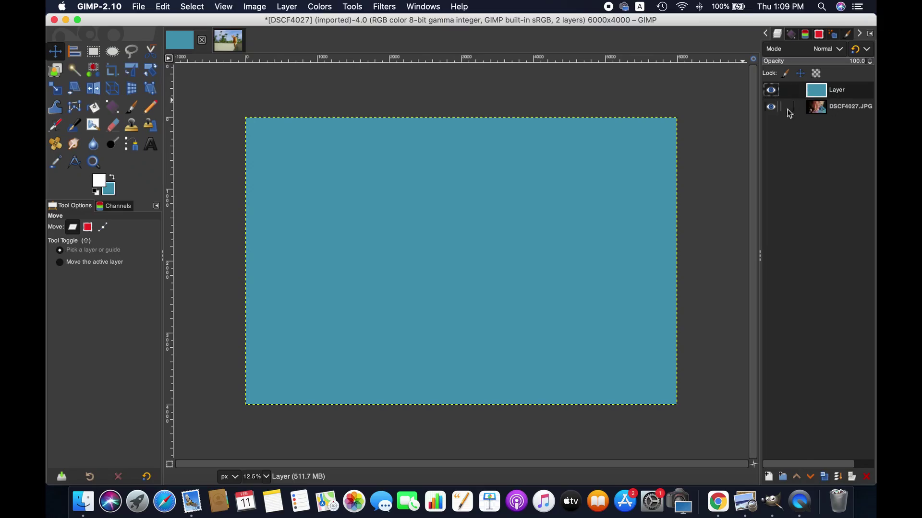
# - Hide and re-show the teal layer to check the portrait underneath
pyautogui.click(770, 91)
pyautogui.click(769, 91)
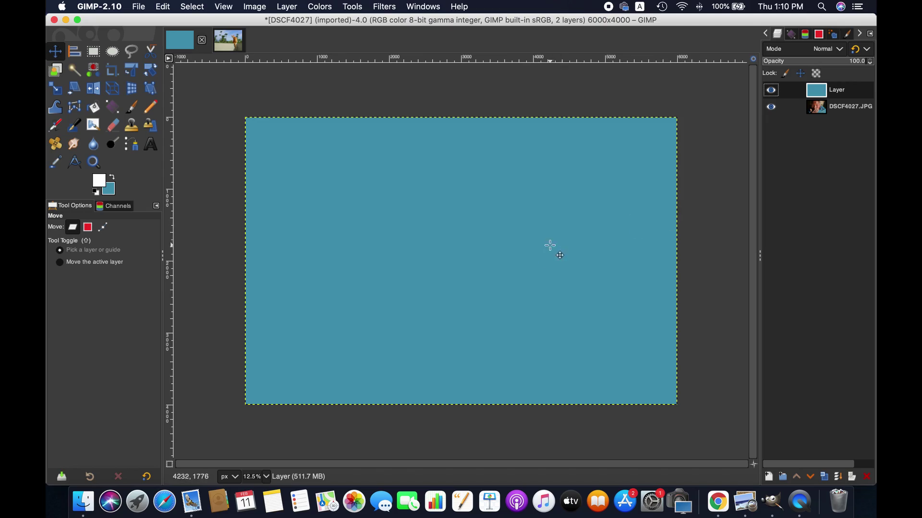
pyautogui.rightClick(822, 94)
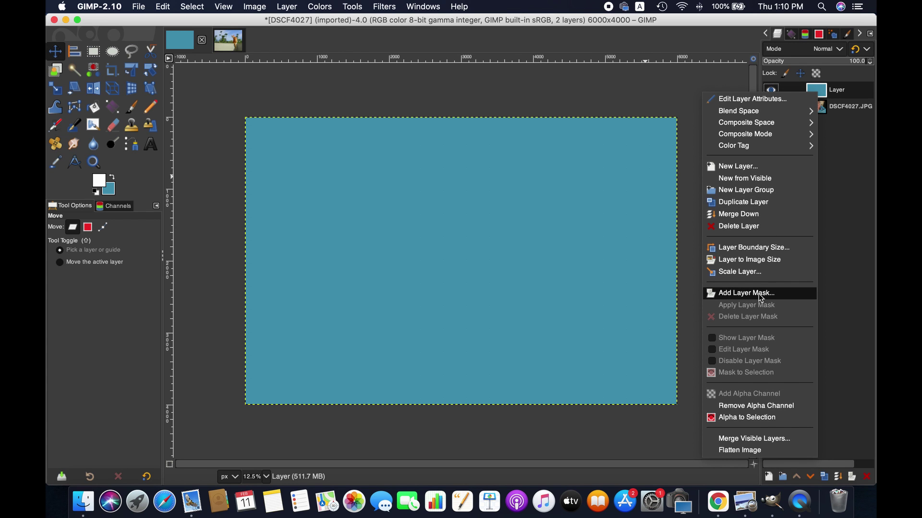
pyautogui.click(834, 95)
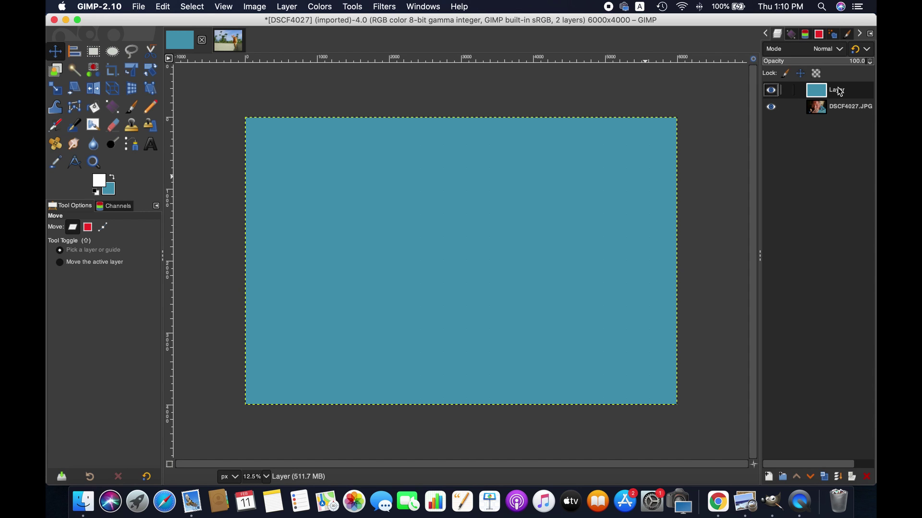
# - Add a white, full-opacity layer mask to the teal layer
pyautogui.click(283, 5)
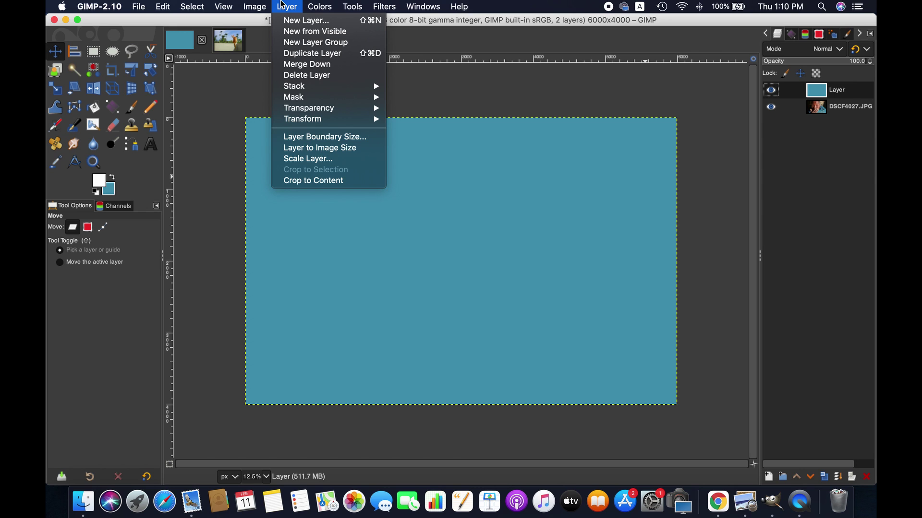
pyautogui.moveTo(336, 97)
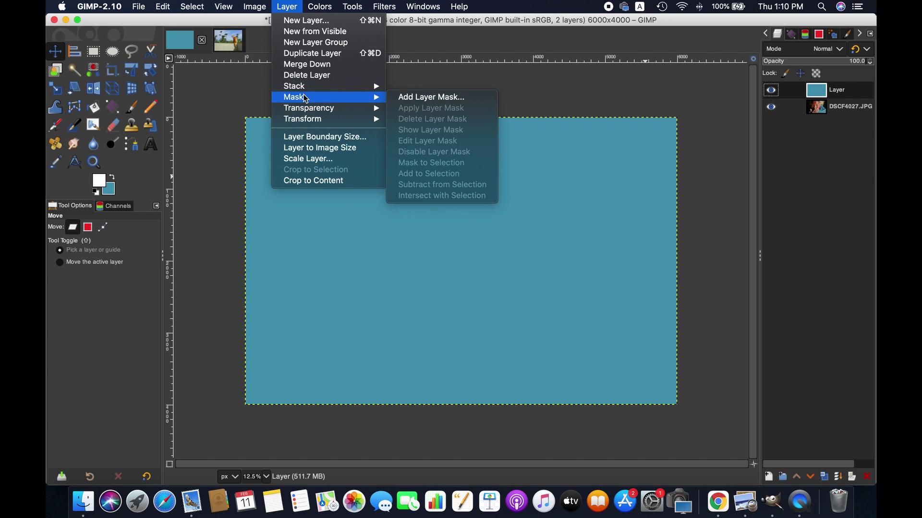
pyautogui.click(404, 98)
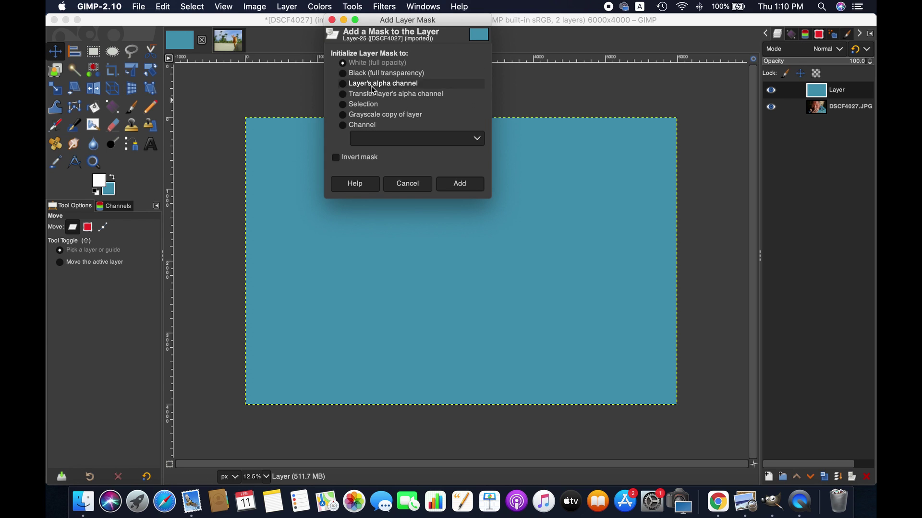
pyautogui.click(455, 184)
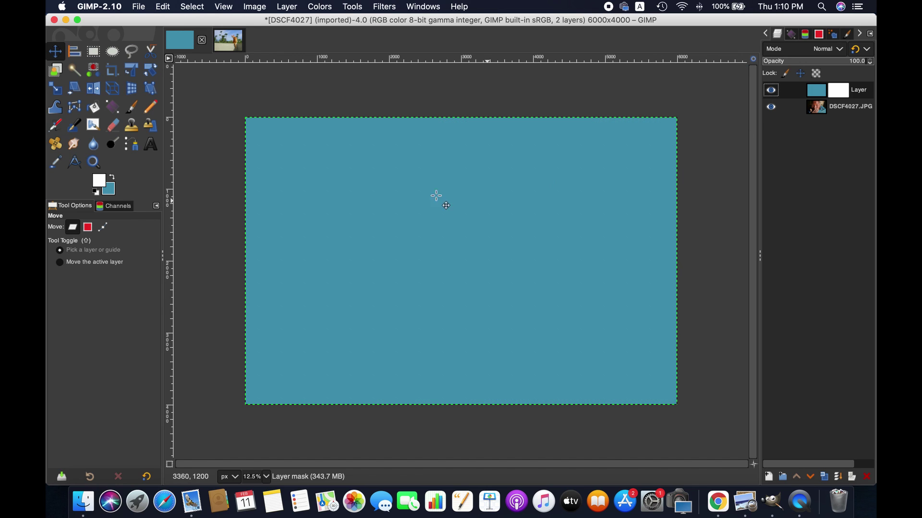
# - With the teal layer briefly hidden, select a 5992×1600 px full-width band across the woman's eyes
pyautogui.press('super+z')
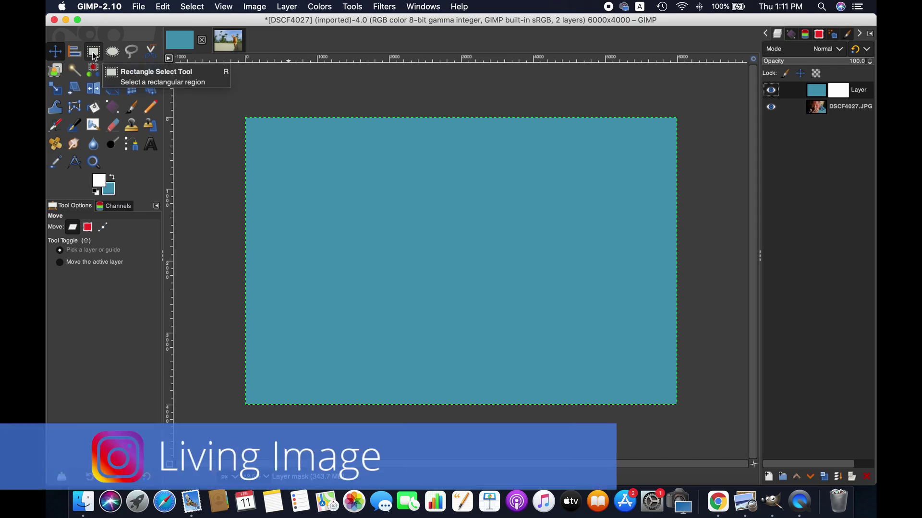
pyautogui.click(94, 54)
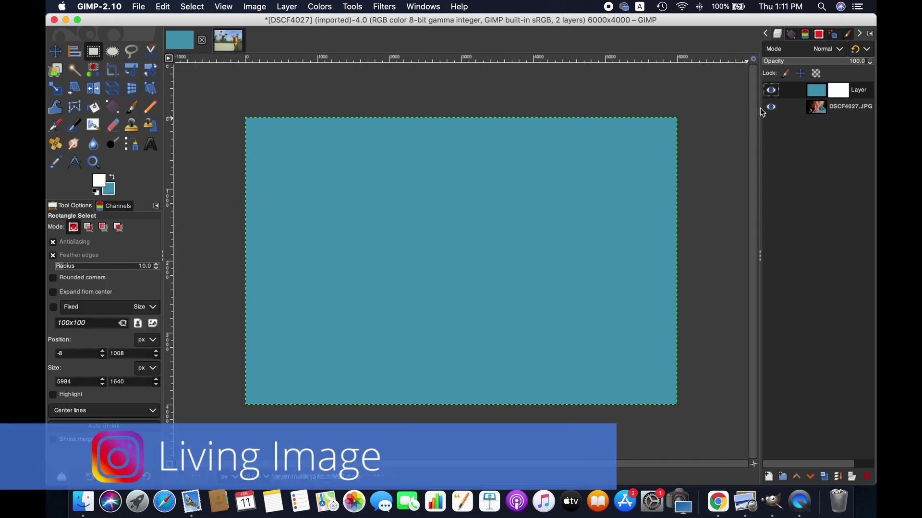
pyautogui.click(771, 90)
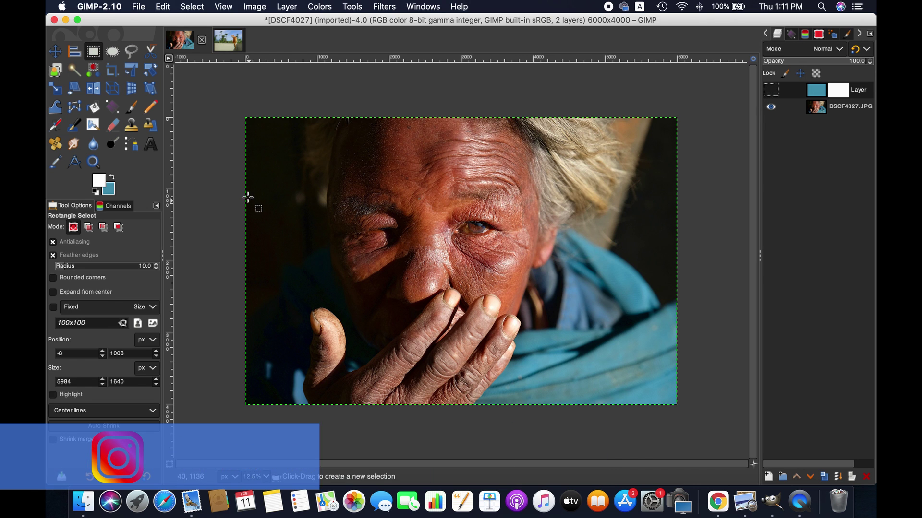
pyautogui.moveTo(246, 190); pyautogui.dragTo(676, 304)
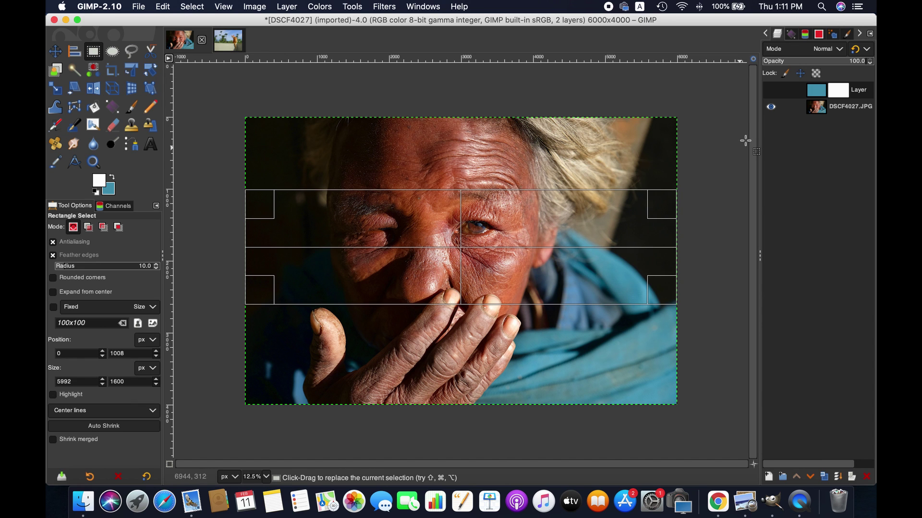
pyautogui.click(770, 91)
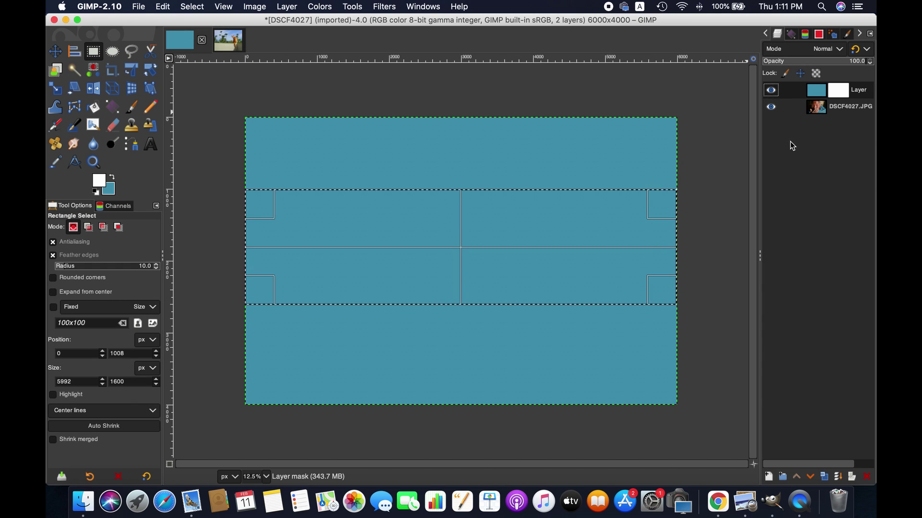
# - Bucket-fill the eye band on the teal mask four times at 37.6% opacity to reveal the face
pyautogui.press('d')
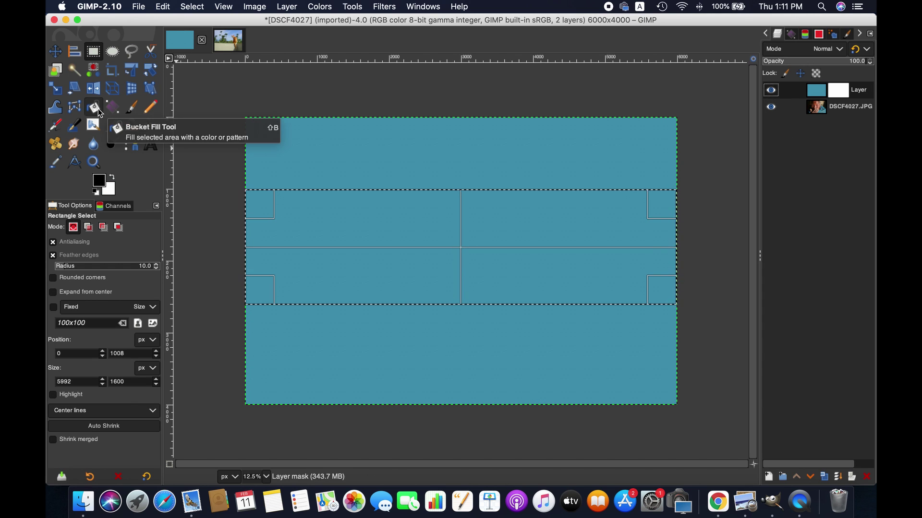
pyautogui.hotkey('shift', 'b')
pyautogui.press('x')
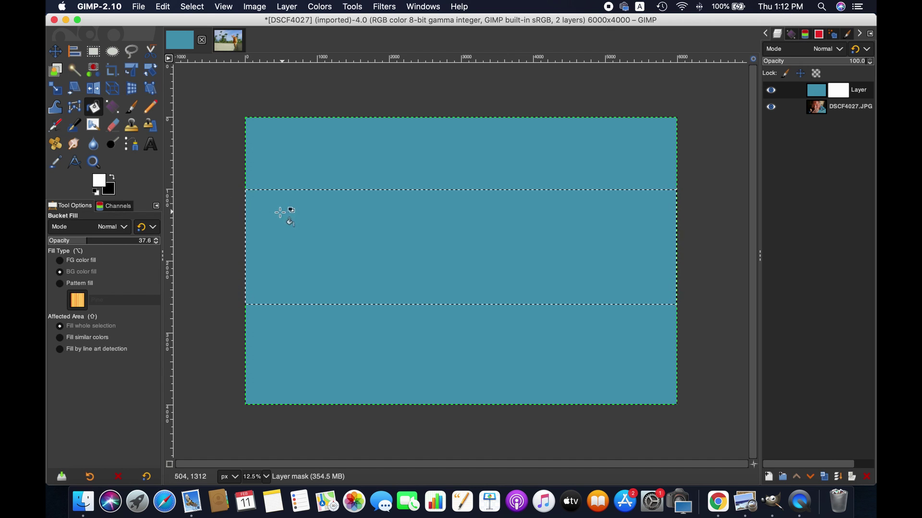
pyautogui.click(423, 241)
pyautogui.click(423, 241)
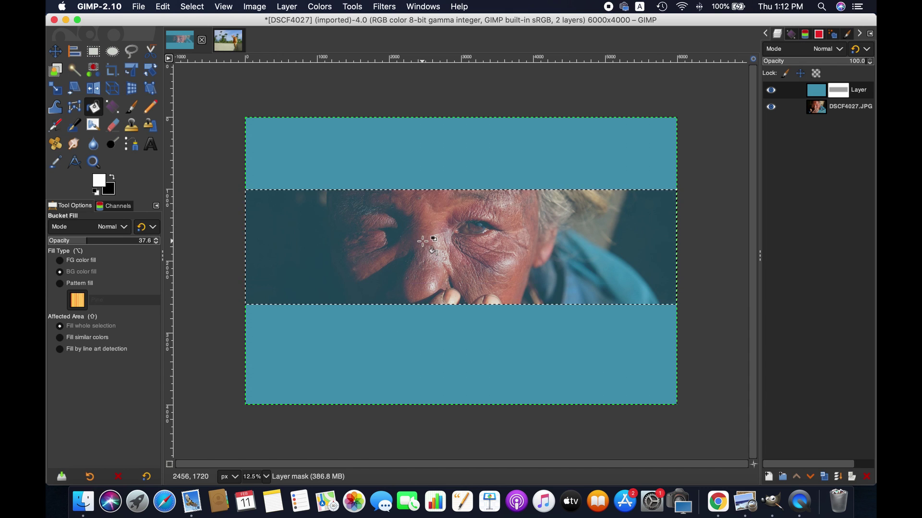
pyautogui.click(423, 241)
pyautogui.click(422, 241)
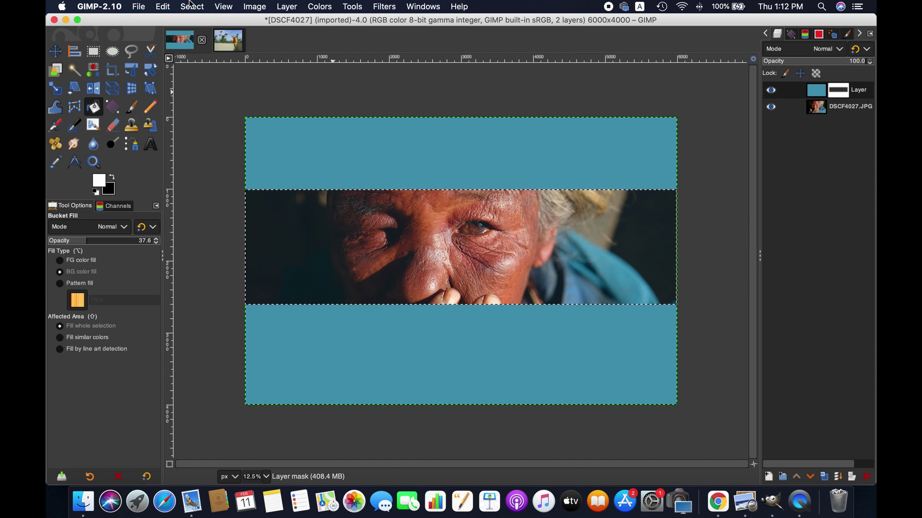
# - Invert the selection, bucket-fill the top and bottom mask bands four times, then deselect
pyautogui.click(191, 6)
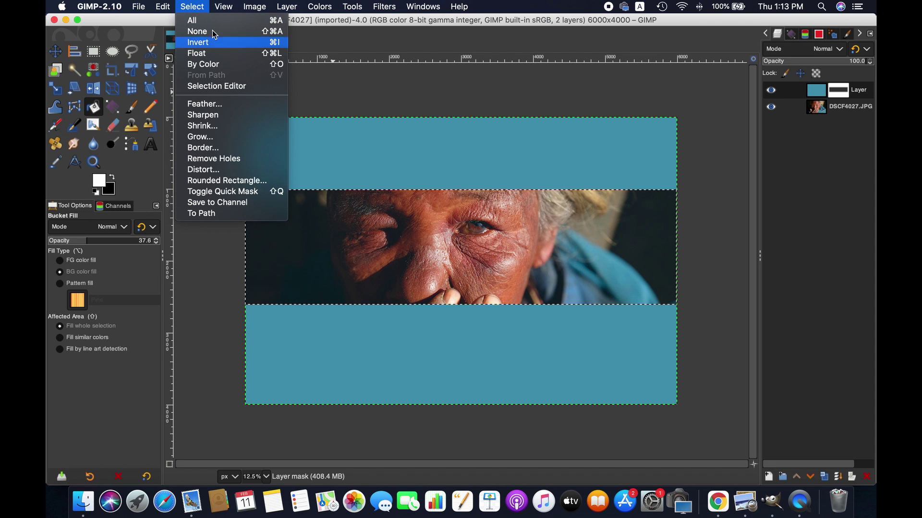
pyautogui.click(226, 42)
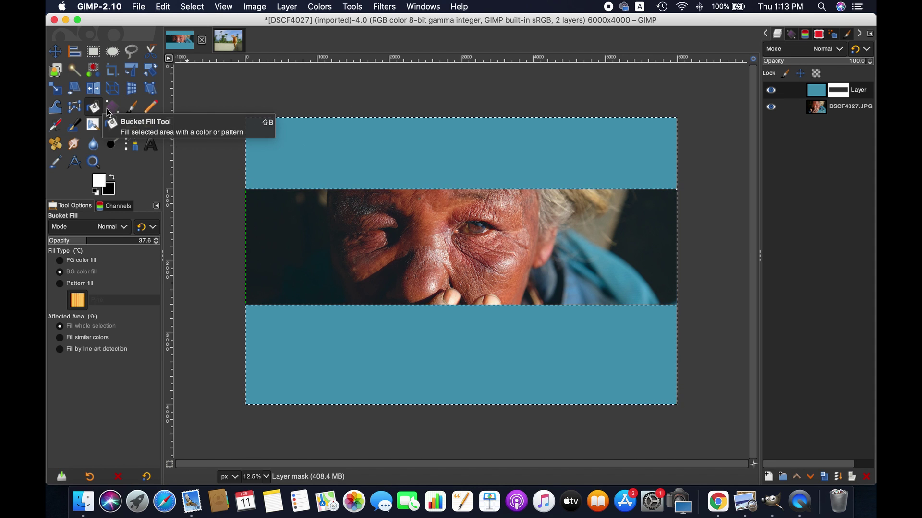
pyautogui.click(295, 139)
pyautogui.click(310, 137)
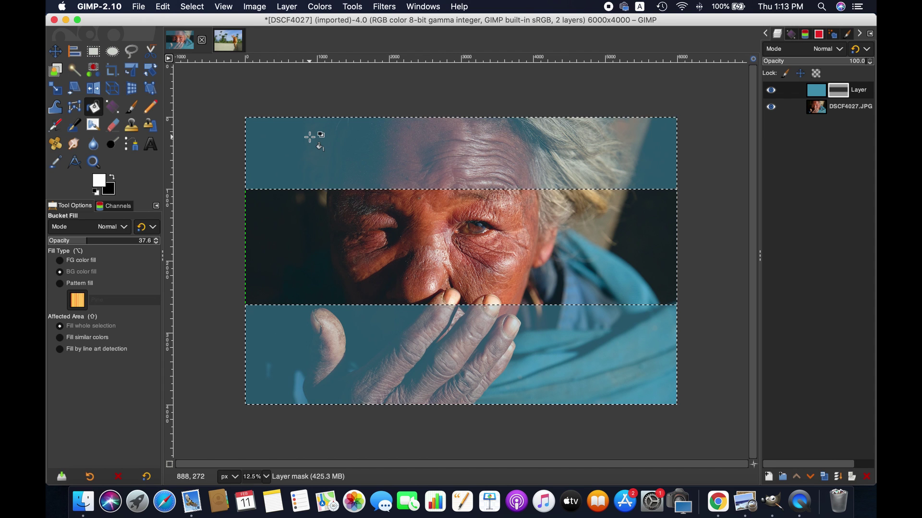
pyautogui.click(309, 137)
pyautogui.click(309, 137)
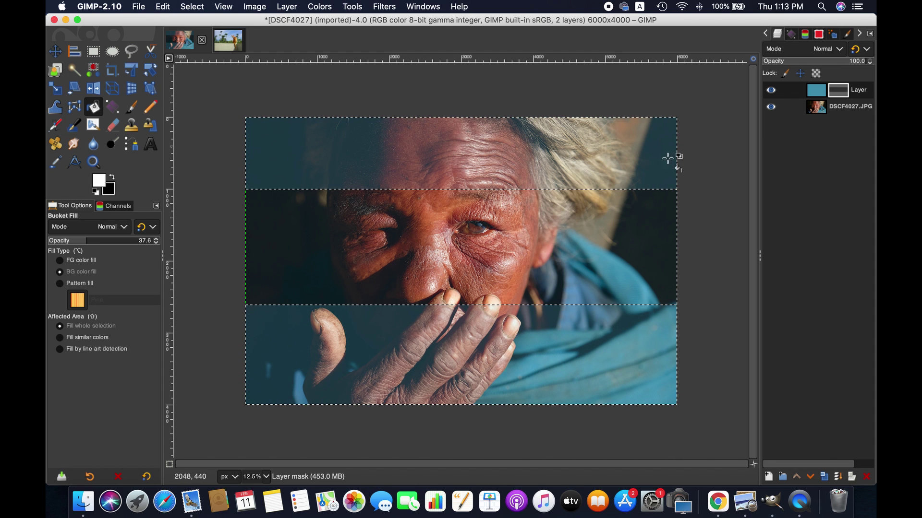
pyautogui.click(214, 6)
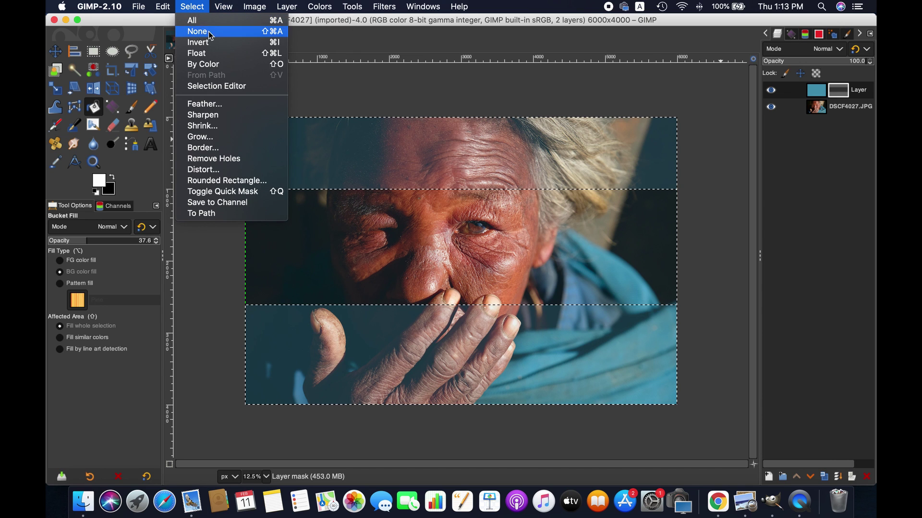
pyautogui.click(198, 31)
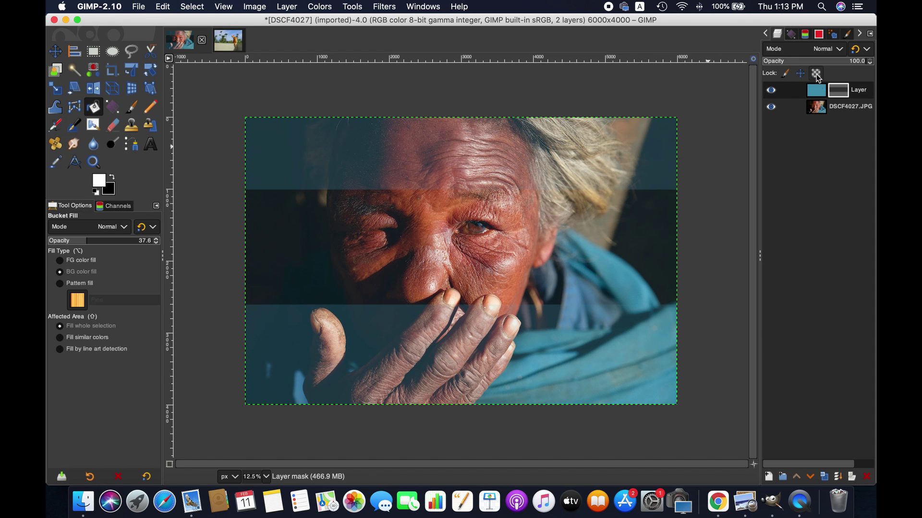
# - Lower the DSCF4027.JPG photo layer's opacity to 68.3, then reselect the teal layer's mask
pyautogui.click(840, 106)
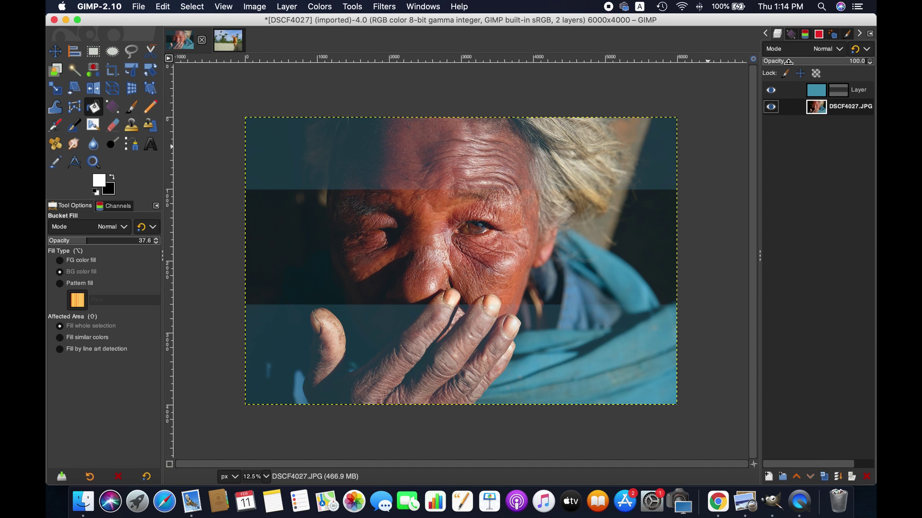
pyautogui.moveTo(796, 60); pyautogui.dragTo(873, 60)
pyautogui.click(854, 94)
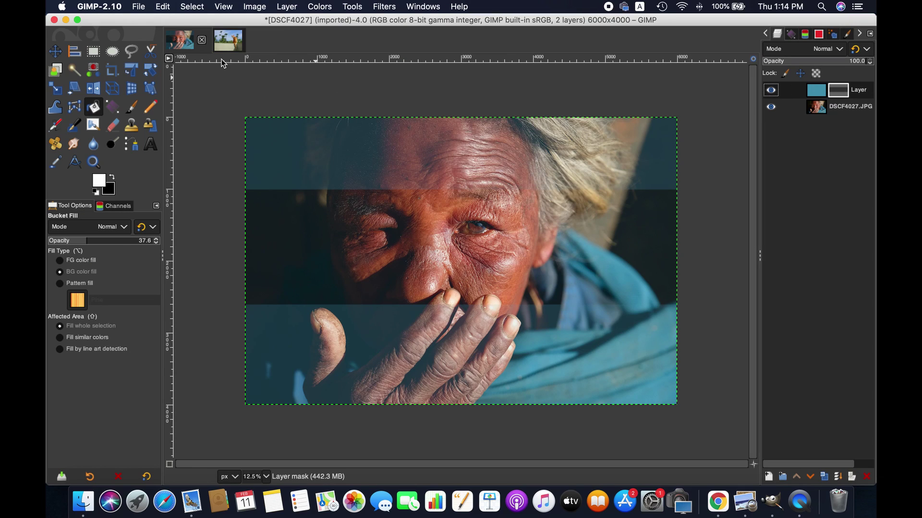
# - Switch to the DSC07317 cat photo and duplicate its layer
pyautogui.click(221, 44)
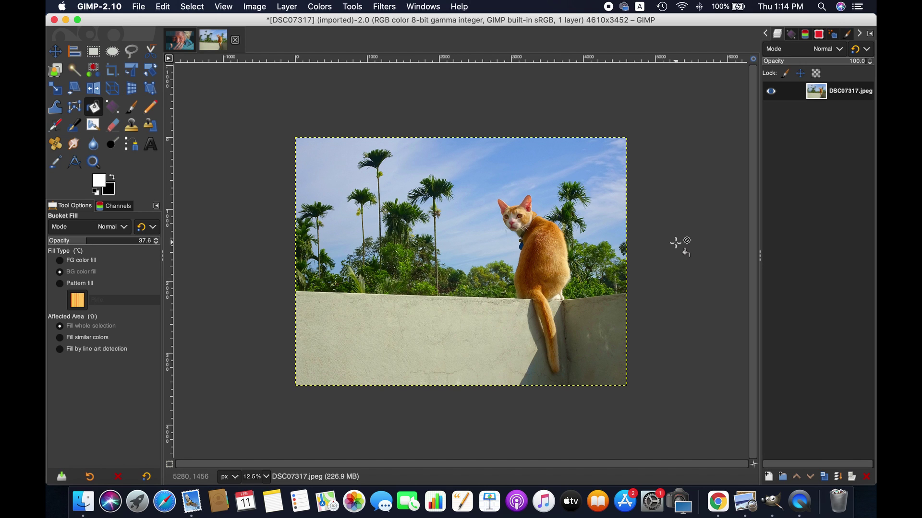
pyautogui.rightClick(818, 95)
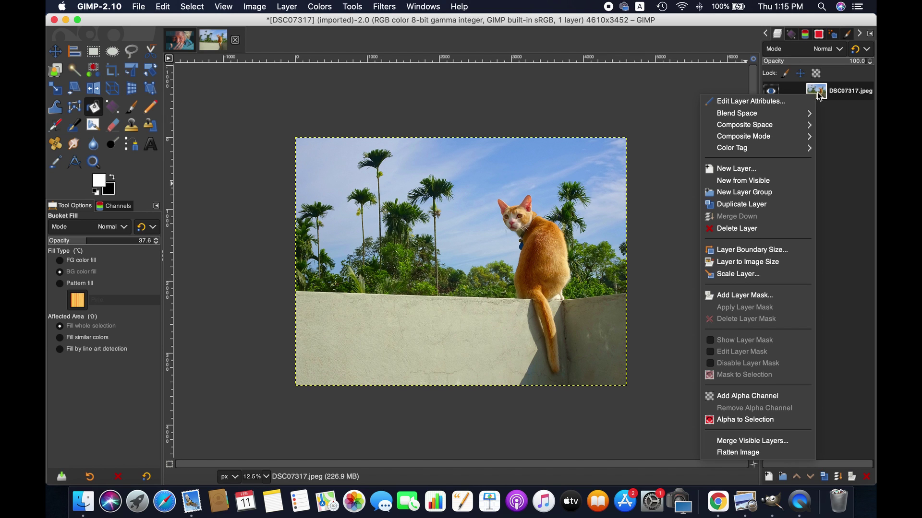
pyautogui.click(773, 203)
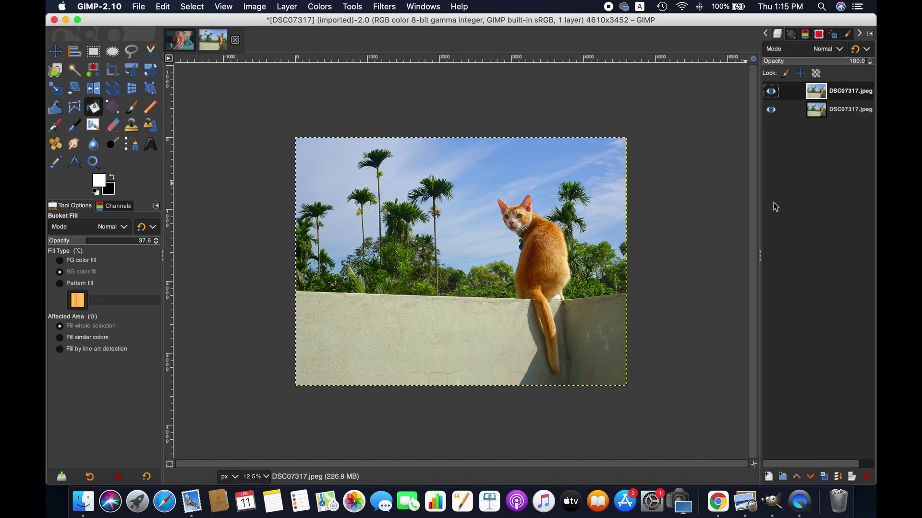
# - Give 'DSC07317.jpeg copy' a white, full-opacity layer mask and reselect the layer image
pyautogui.rightClick(818, 92)
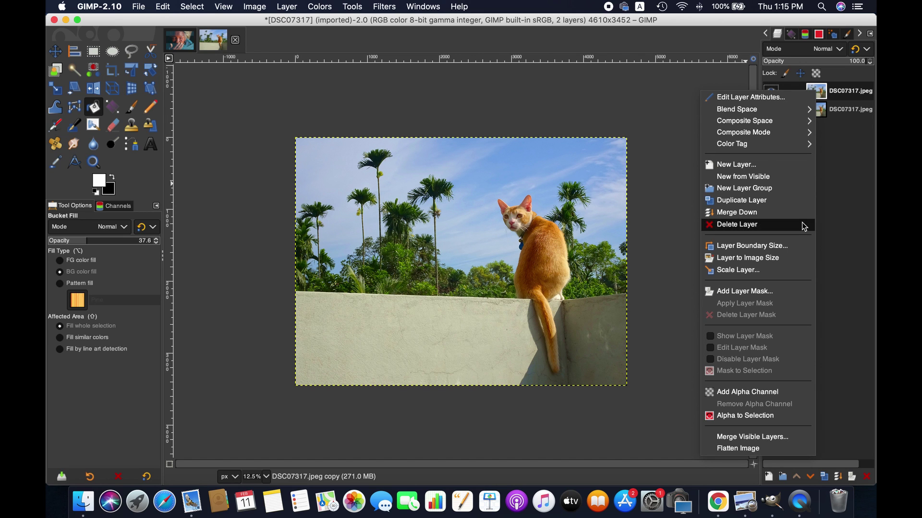
pyautogui.click(773, 291)
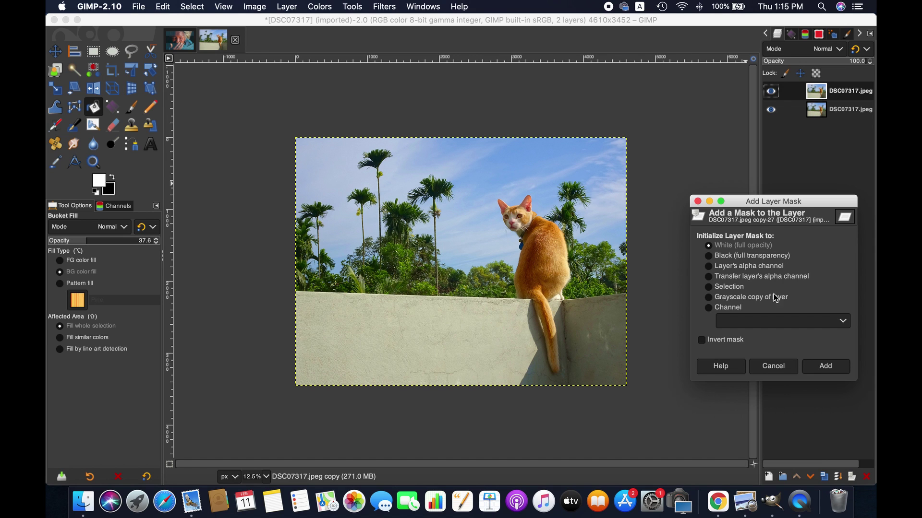
pyautogui.click(826, 366)
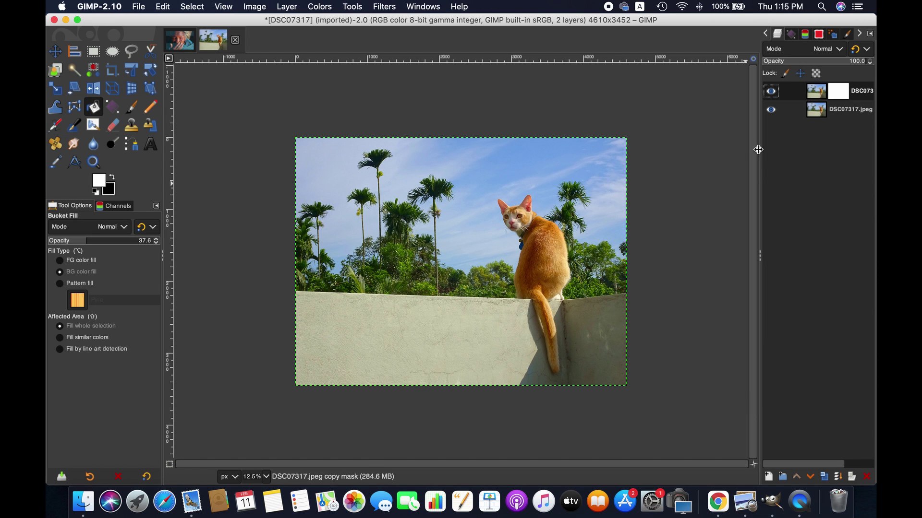
pyautogui.click(814, 91)
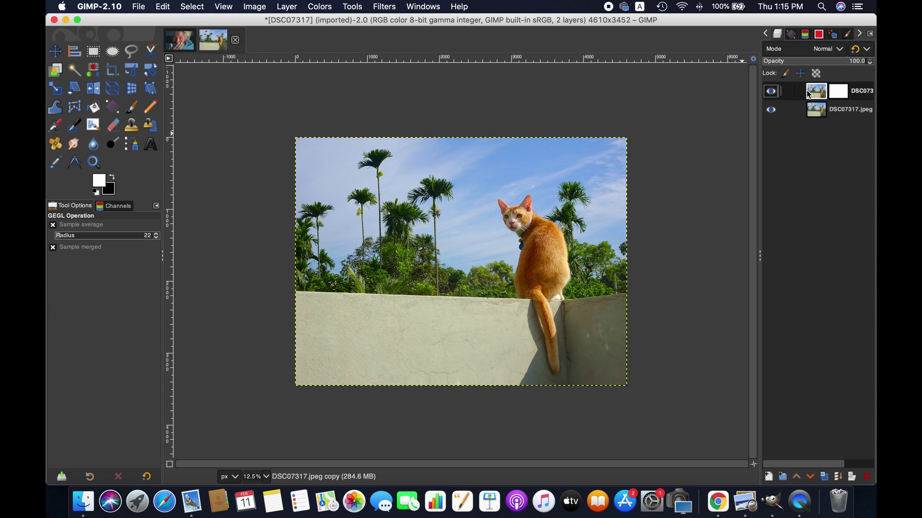
# - Desaturate the duplicated cat layer to grayscale
pyautogui.click(319, 6)
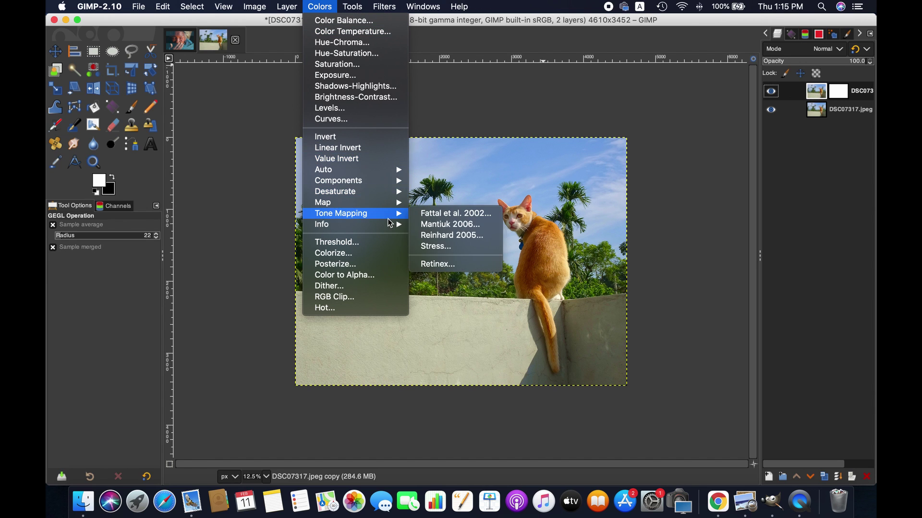
pyautogui.moveTo(375, 192)
pyautogui.click(446, 202)
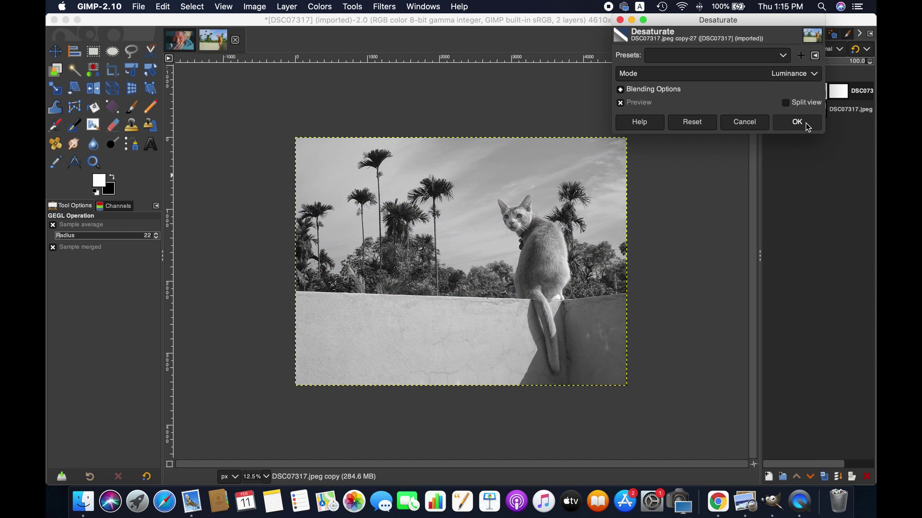
pyautogui.click(797, 122)
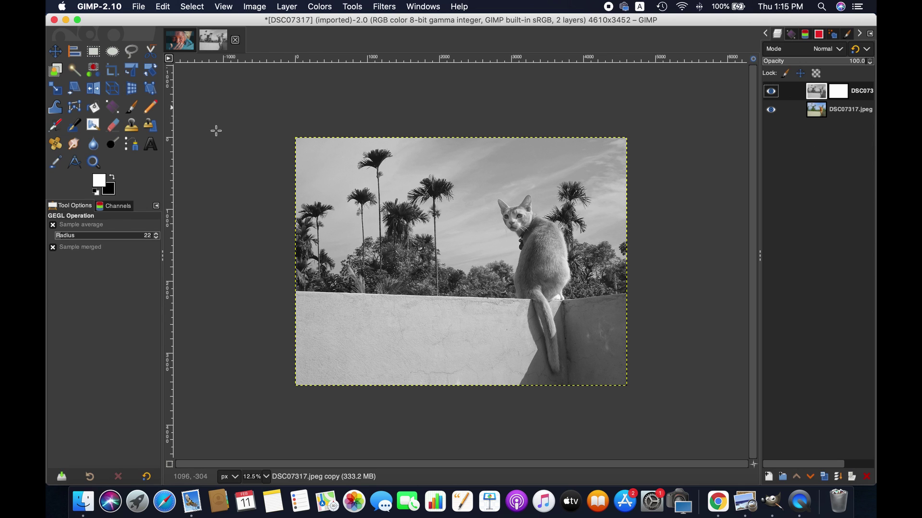
# - Choose the Paintbrush with black as foreground and target the layer mask
pyautogui.press('p')
pyautogui.press('x')
pyautogui.click(848, 91)
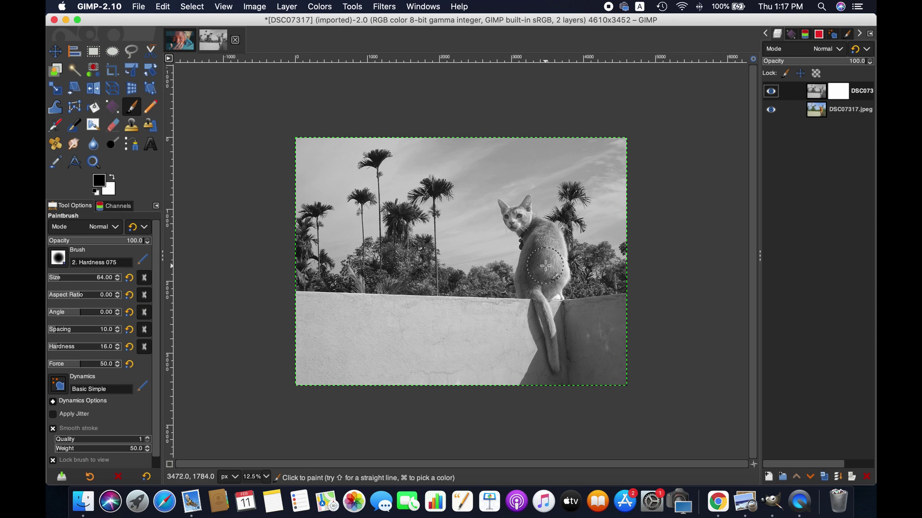
# - At 25% zoom, paint black on the mask over the cat's back, haunch, tail and ear
pyautogui.moveTo(551, 225)
pyautogui.mouseDown()
pyautogui.moveTo(549, 273)
pyautogui.moveTo(539, 280)
pyautogui.mouseUp()
pyautogui.click(268, 478)
pyautogui.click(264, 447)
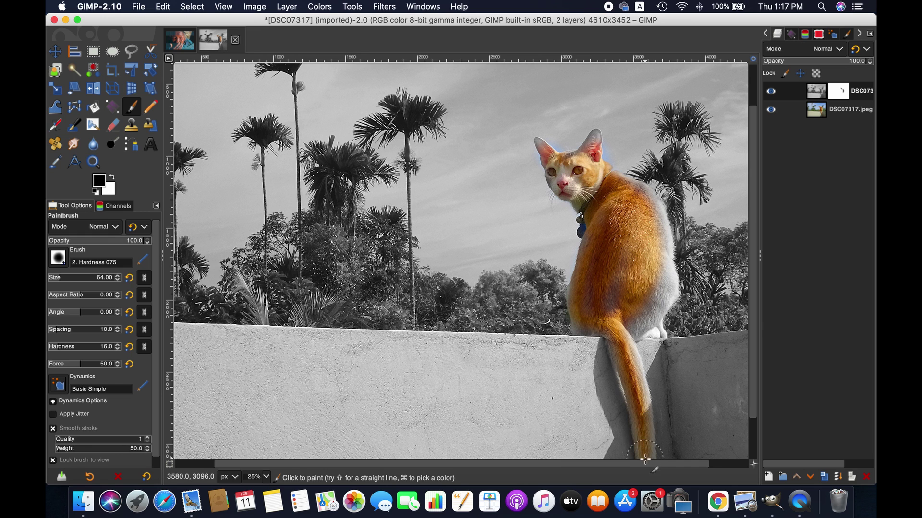
pyautogui.moveTo(644, 458)
pyautogui.mouseDown()
pyautogui.moveTo(628, 418)
pyautogui.moveTo(653, 294)
pyautogui.moveTo(631, 331)
pyautogui.moveTo(665, 305)
pyautogui.mouseUp()
pyautogui.moveTo(663, 236)
pyautogui.mouseDown()
pyautogui.moveTo(660, 201)
pyautogui.moveTo(598, 161)
pyautogui.moveTo(593, 146)
pyautogui.moveTo(545, 148)
pyautogui.moveTo(593, 229)
pyautogui.mouseUp()
pyautogui.moveTo(607, 303)
pyautogui.mouseDown()
pyautogui.moveTo(645, 291)
pyautogui.moveTo(654, 277)
pyautogui.moveTo(630, 329)
pyautogui.moveTo(643, 403)
pyautogui.mouseUp()
pyautogui.moveTo(594, 310)
pyautogui.mouseDown()
pyautogui.moveTo(591, 256)
pyautogui.moveTo(580, 321)
pyautogui.moveTo(593, 327)
pyautogui.moveTo(579, 330)
pyautogui.moveTo(647, 326)
pyautogui.mouseUp()
# - At 50% zoom, scroll to the cat's head and paint its ears back into colour
pyautogui.click(266, 477)
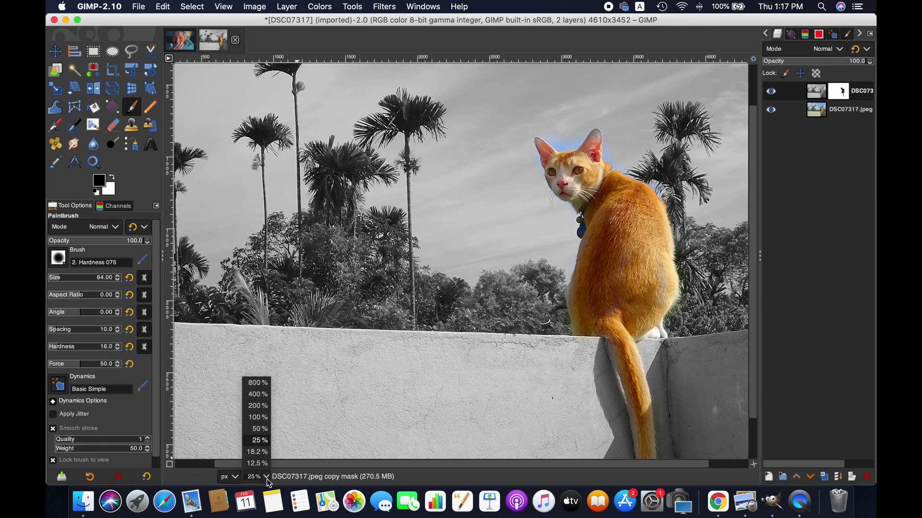
pyautogui.click(259, 429)
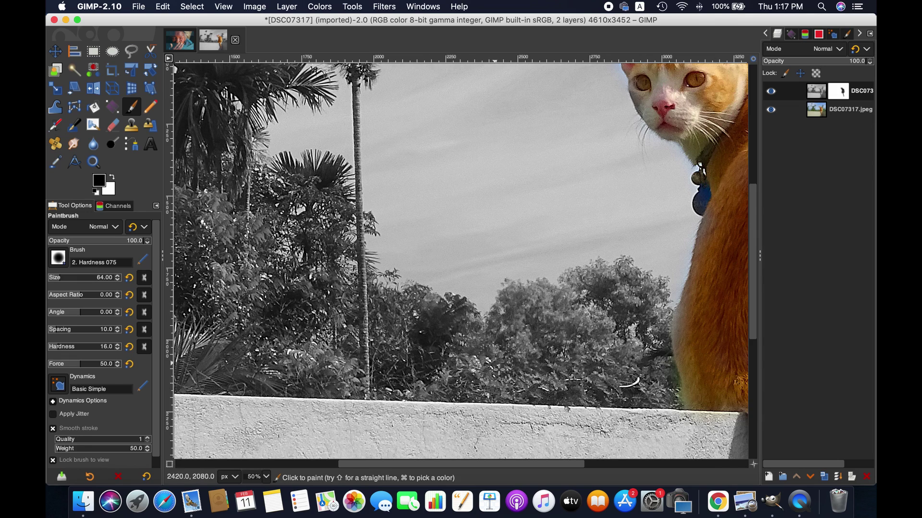
pyautogui.moveTo(497, 467); pyautogui.dragTo(593, 467)
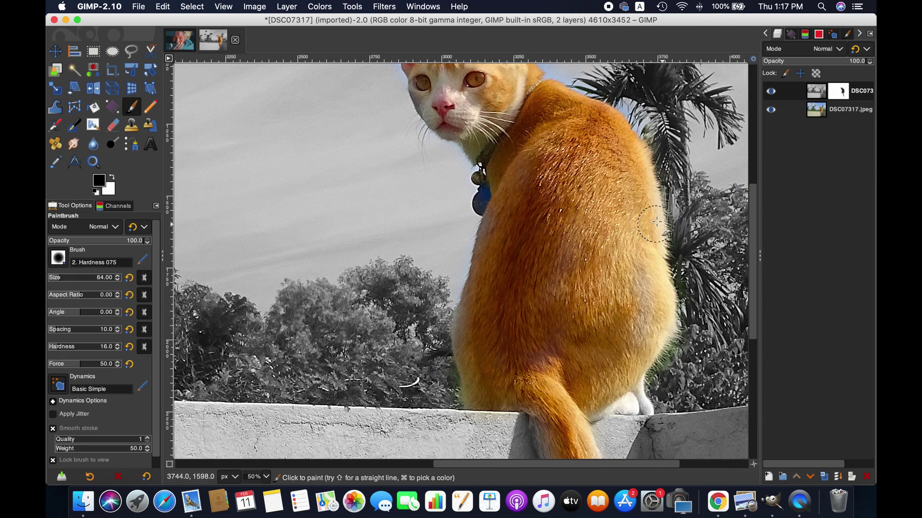
pyautogui.scroll(6, 561, 322)
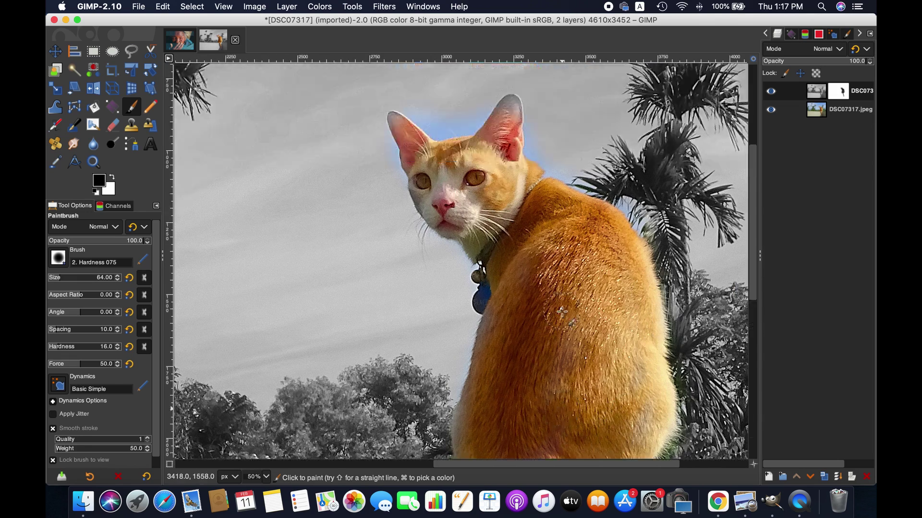
pyautogui.moveTo(503, 254)
pyautogui.mouseDown()
pyautogui.moveTo(510, 220)
pyautogui.moveTo(513, 231)
pyautogui.mouseUp()
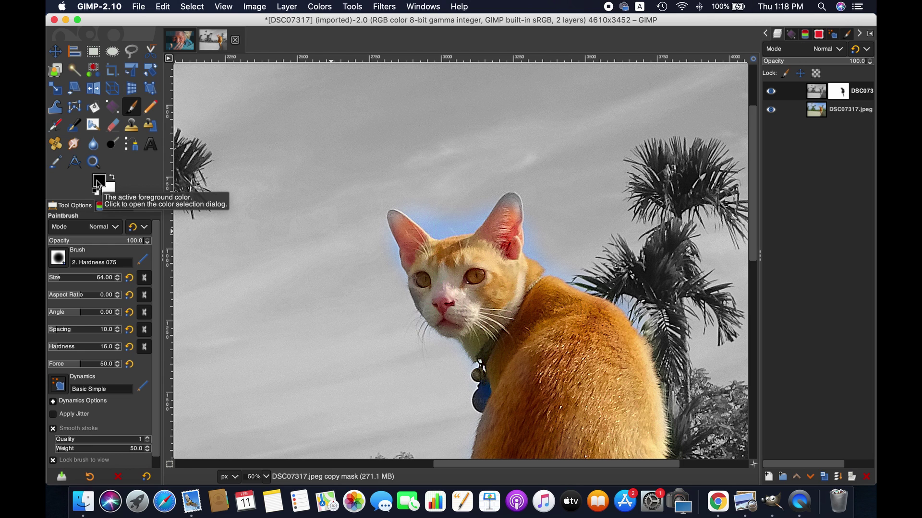
# - Switch to white and paint over the blue sky fringe beside the left ear
pyautogui.click(99, 181)
pyautogui.click(111, 177)
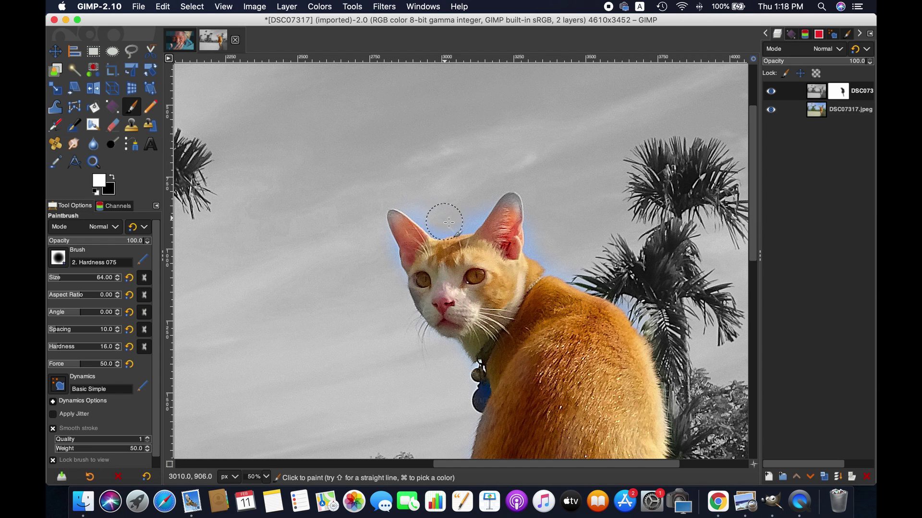
pyautogui.moveTo(433, 211)
pyautogui.mouseDown()
pyautogui.moveTo(425, 200)
pyautogui.moveTo(428, 210)
pyautogui.moveTo(469, 208)
pyautogui.moveTo(456, 219)
pyautogui.mouseUp()
# - At 400% zoom, paint white along the ear edge and enlarge the brush to 124
pyautogui.click(266, 477)
pyautogui.click(258, 394)
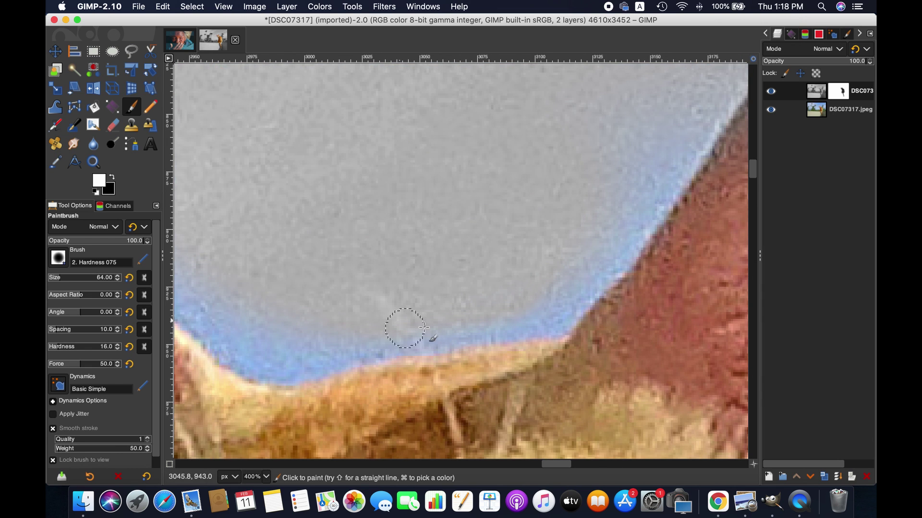
pyautogui.moveTo(660, 170); pyautogui.dragTo(655, 154)
pyautogui.moveTo(67, 276); pyautogui.dragTo(72, 275)
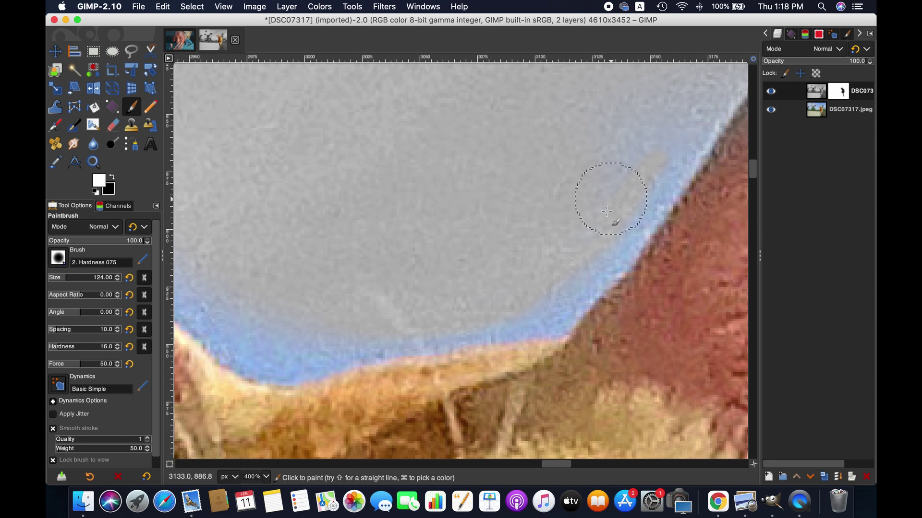